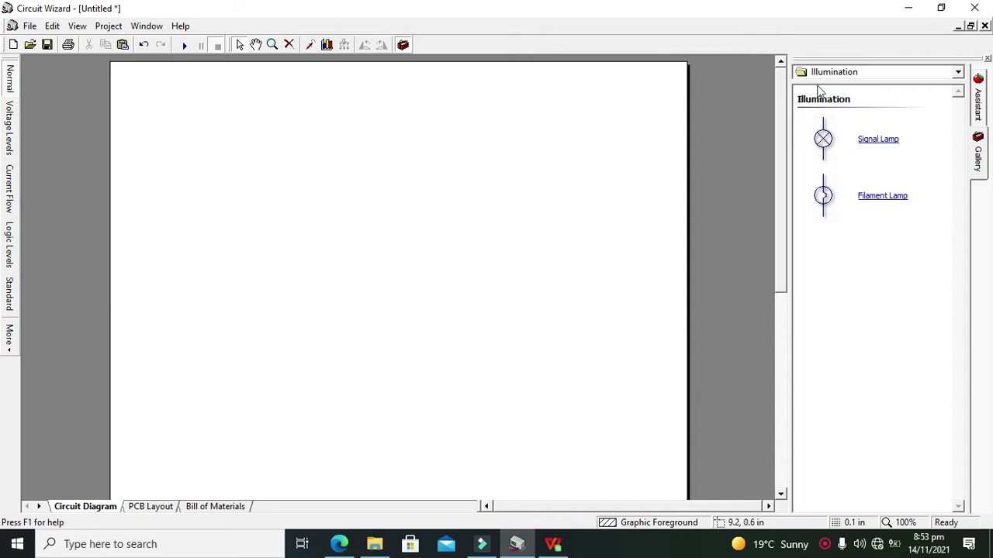
# Place a 6V buzzer, BZ1, from the Audio gallery near the diagram's centre and check its properties
pyautogui.click(897, 72)
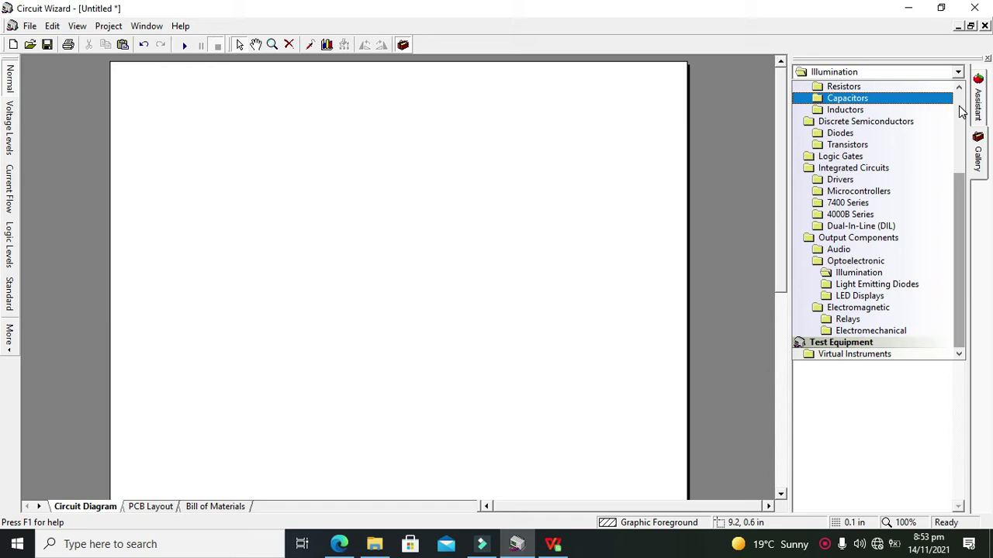
pyautogui.moveTo(958, 99); pyautogui.dragTo(949, 266)
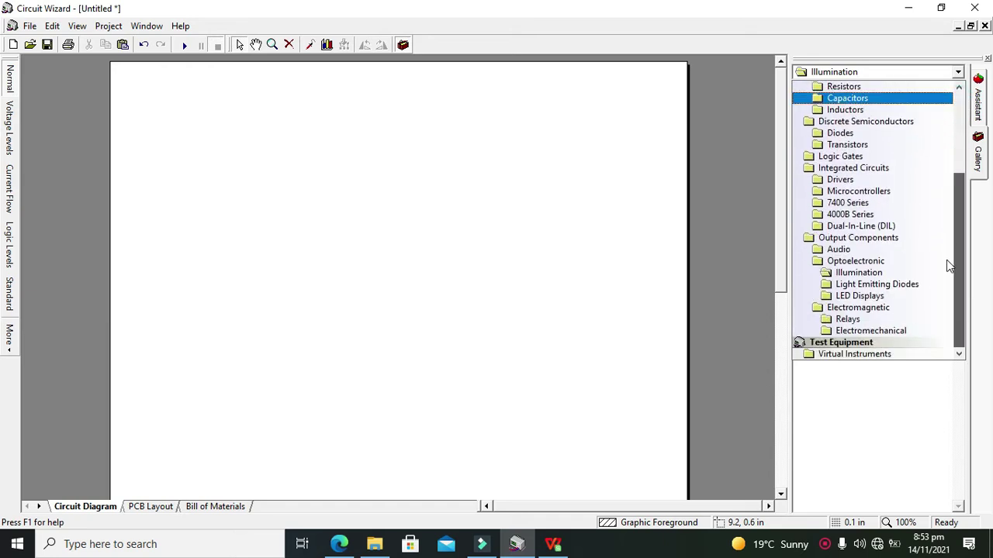
pyautogui.click(869, 248)
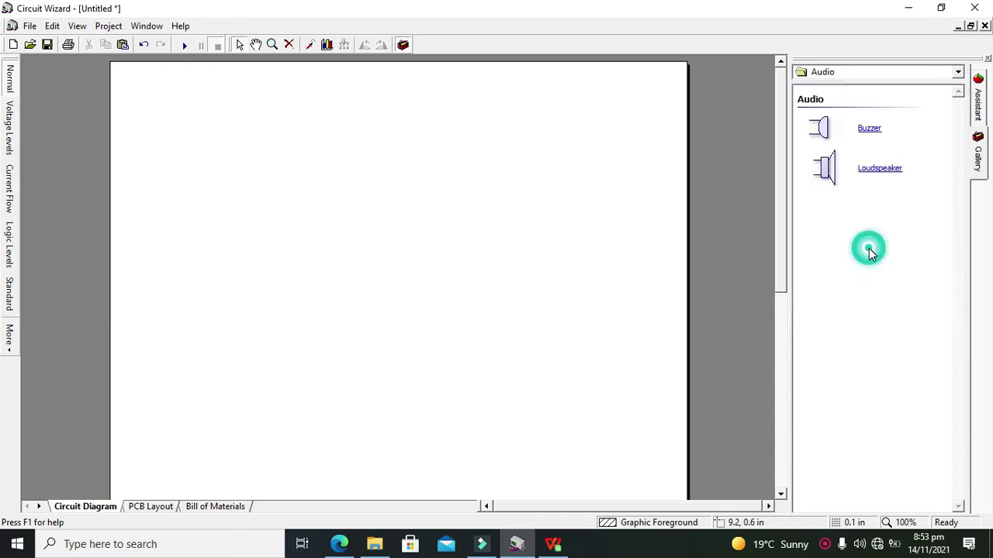
pyautogui.moveTo(822, 135); pyautogui.dragTo(431, 245)
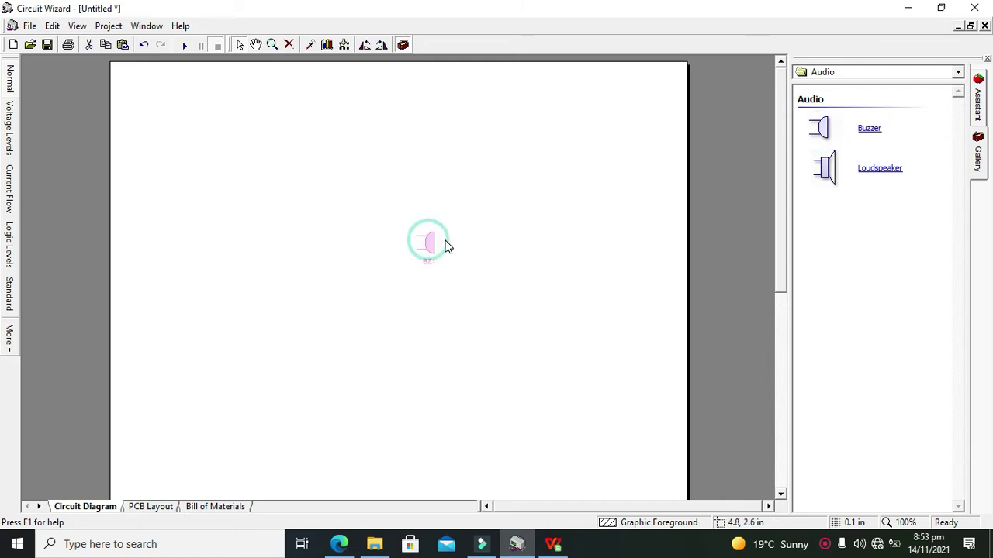
pyautogui.doubleClick(431, 242)
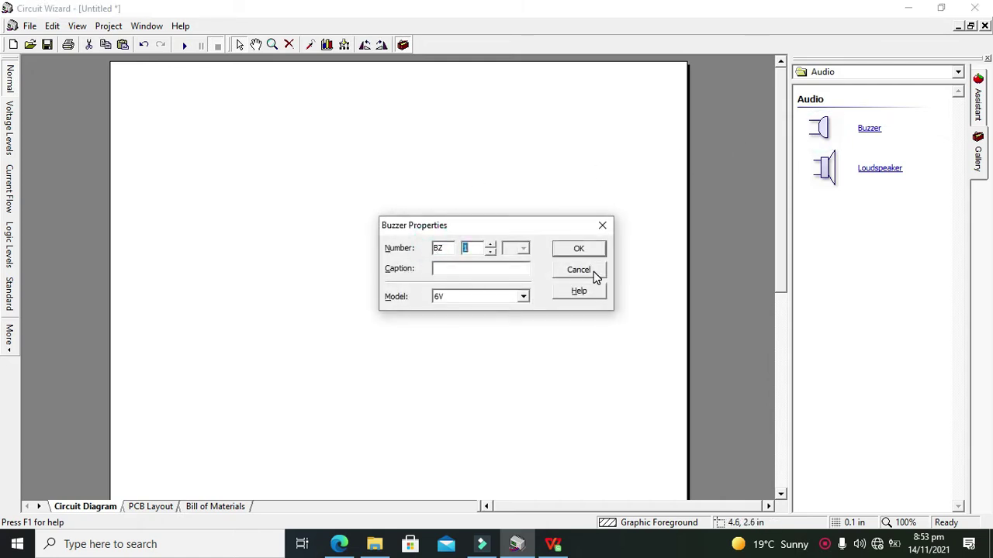
pyautogui.click(581, 256)
pyautogui.doubleClick(432, 237)
# Place a 5V / 1Hz function generator, XFG1, from Virtual Instruments above-left of the buzzer
pyautogui.click(574, 248)
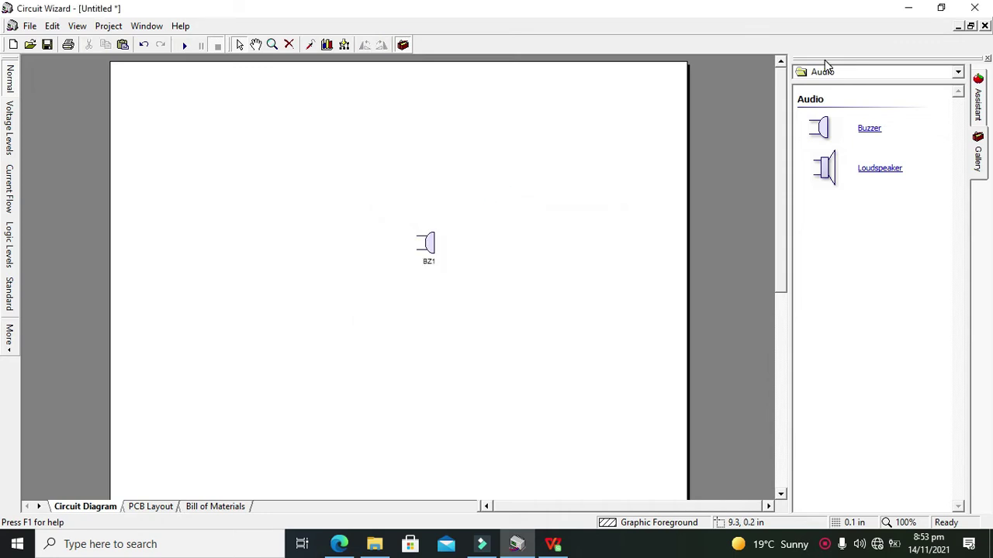
pyautogui.click(845, 76)
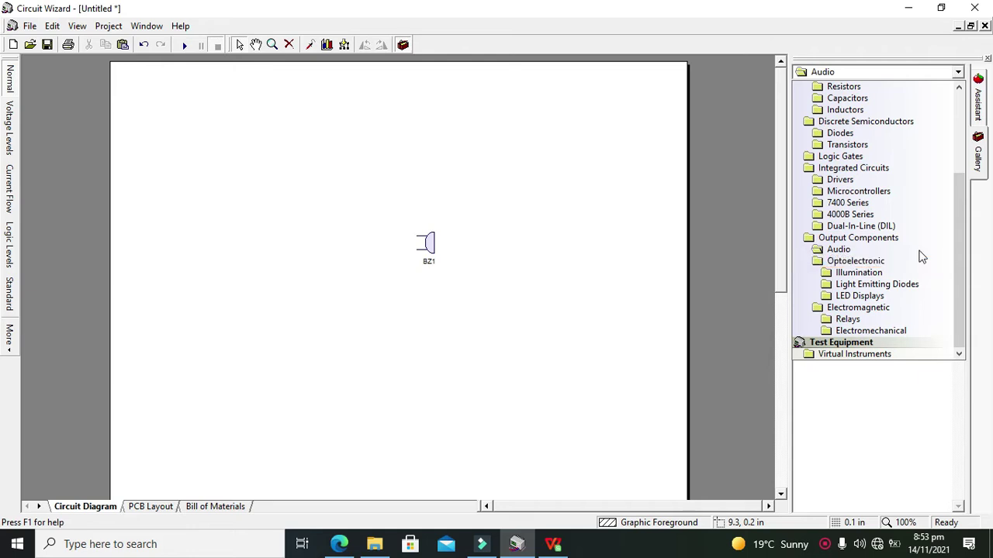
pyautogui.click(962, 256)
pyautogui.click(940, 355)
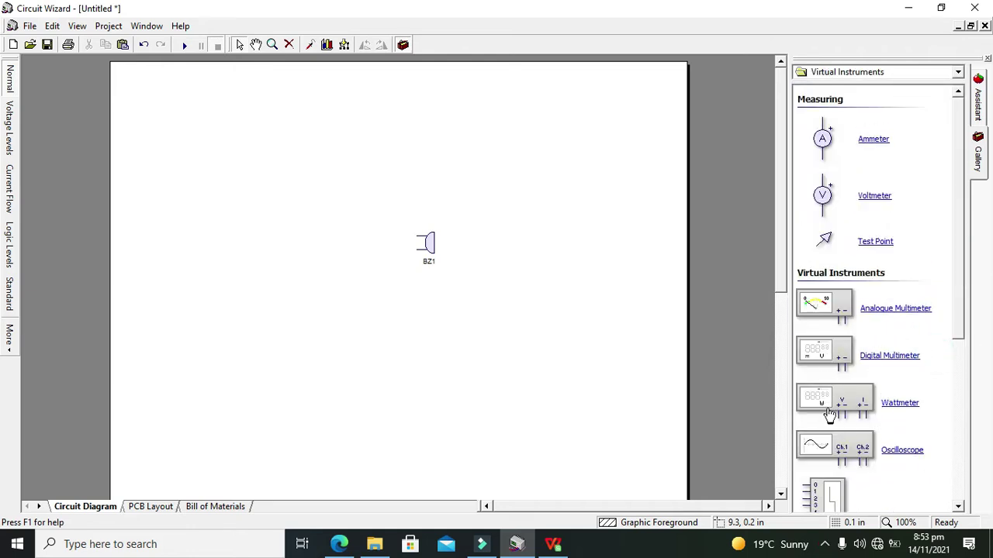
pyautogui.moveTo(954, 259); pyautogui.dragTo(952, 500)
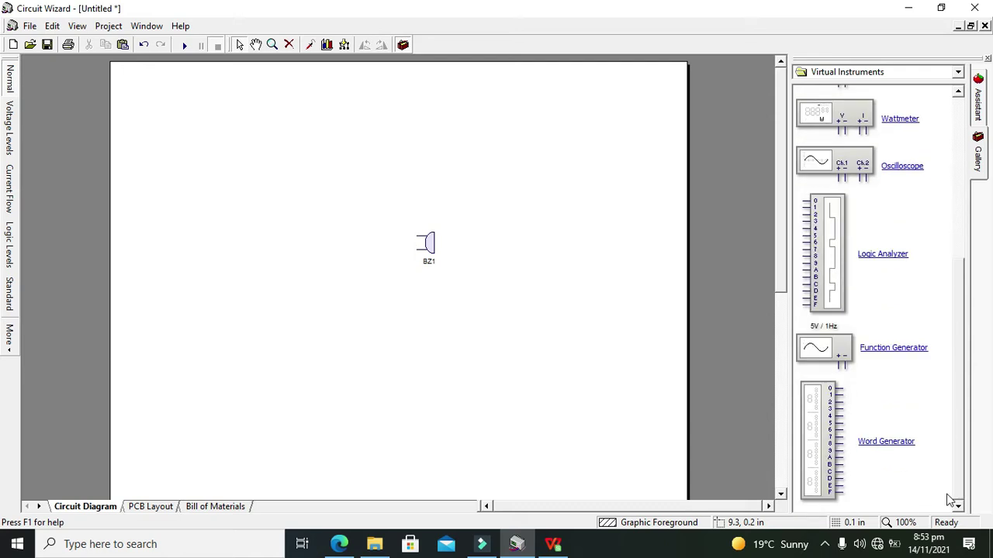
pyautogui.moveTo(819, 350); pyautogui.dragTo(272, 186)
pyautogui.click(354, 215)
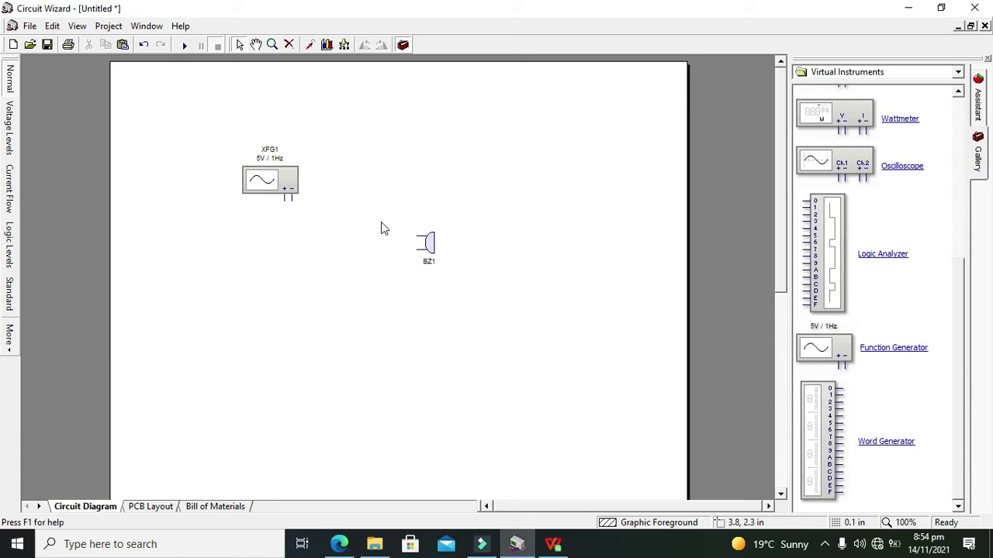
# Nudge the buzzer lower and wire its pins to XFG1's negative and positive terminals
pyautogui.moveTo(425, 244); pyautogui.dragTo(290, 200)
pyautogui.click(459, 268)
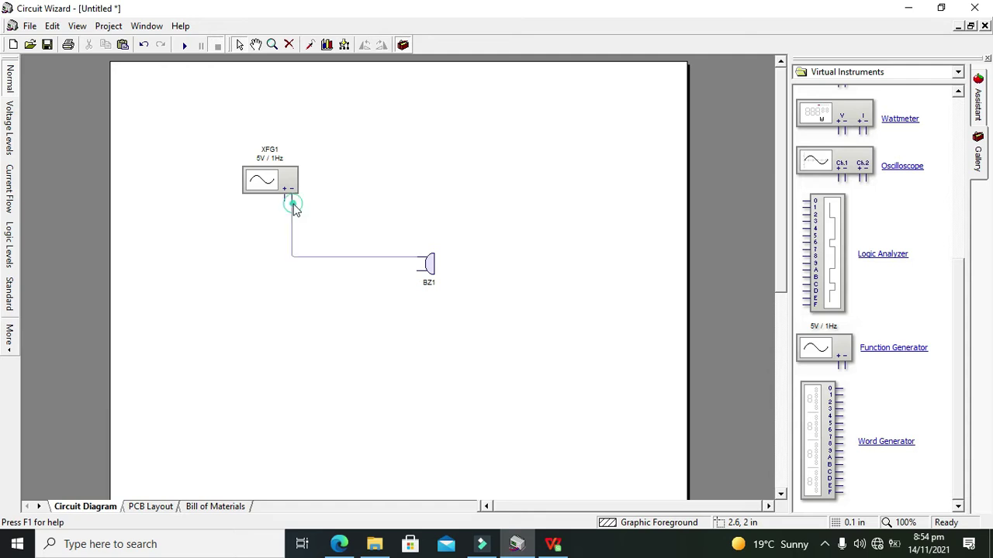
pyautogui.click(417, 281)
pyautogui.click(415, 269)
pyautogui.moveTo(415, 269); pyautogui.dragTo(401, 270)
pyautogui.moveTo(307, 271); pyautogui.dragTo(284, 199)
pyautogui.click(315, 199)
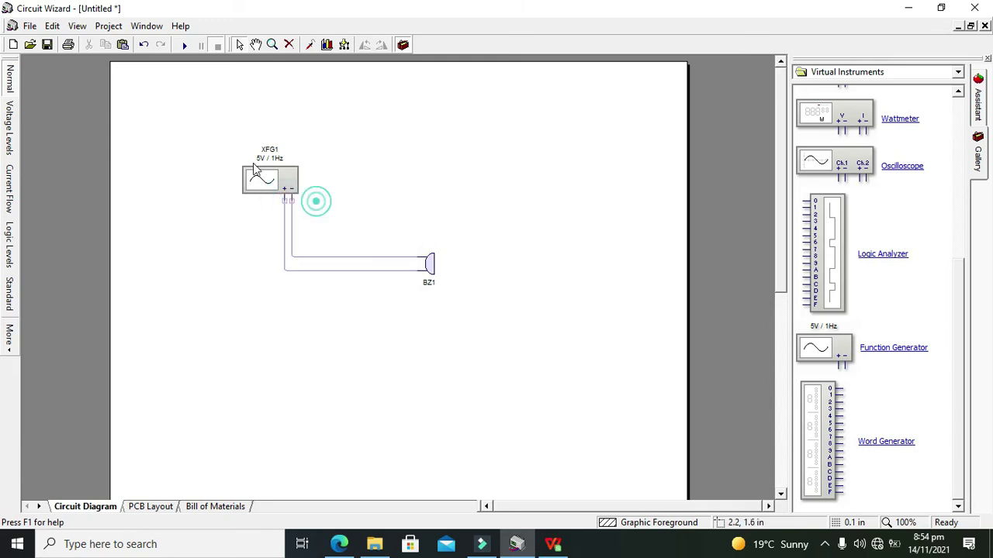
# Set XFG1 to a 6 V noise waveform, simulate for about 10 seconds, then stop
pyautogui.doubleClick(256, 180)
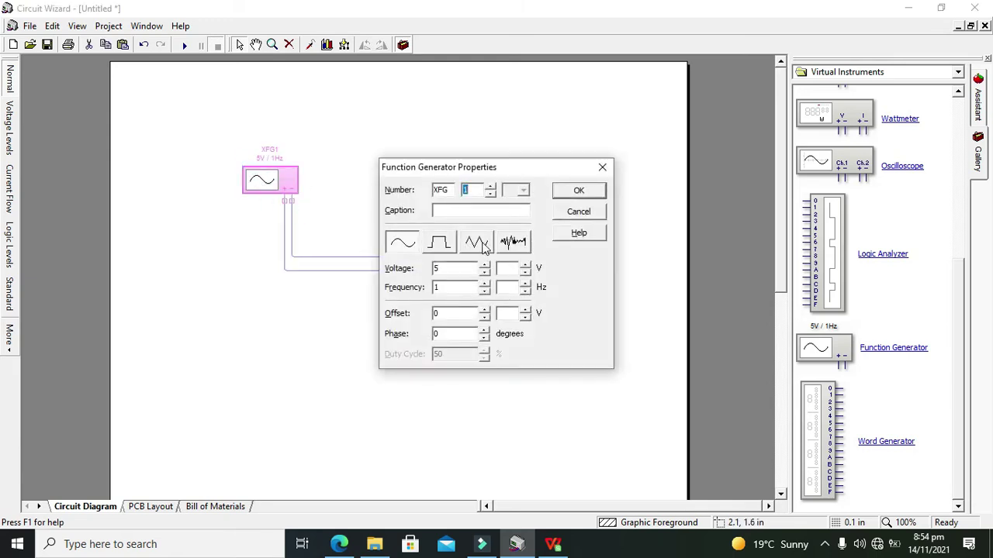
pyautogui.click(512, 243)
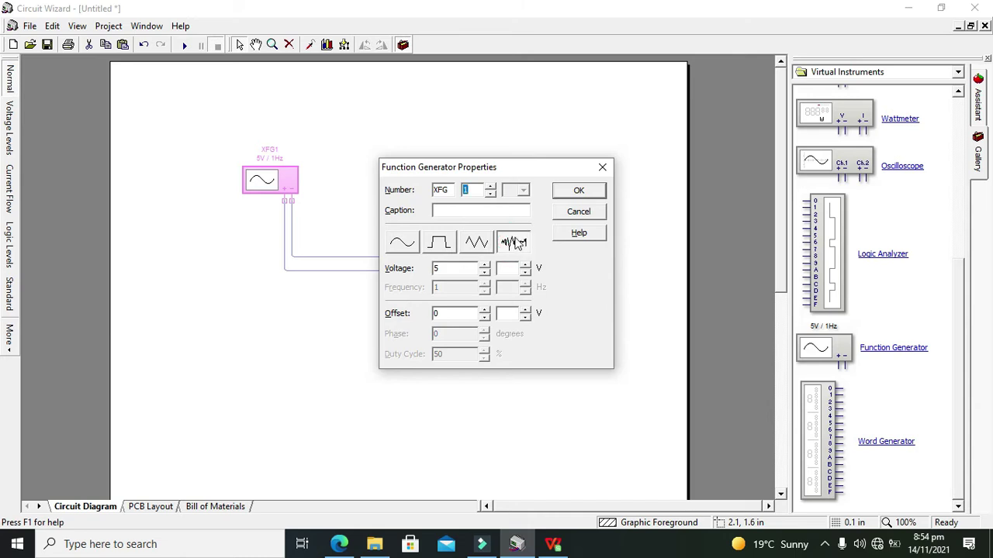
pyautogui.click(484, 264)
pyautogui.click(578, 191)
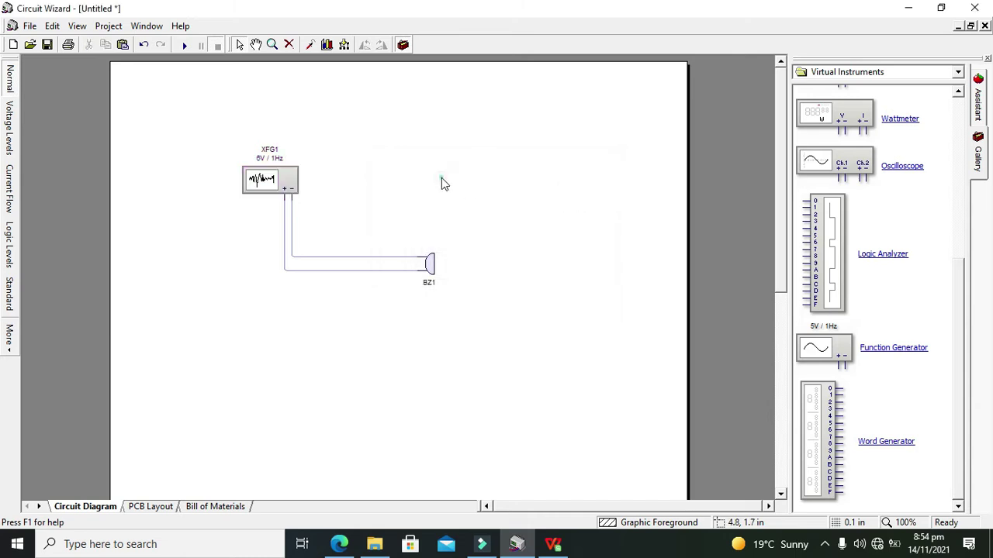
pyautogui.click(186, 46)
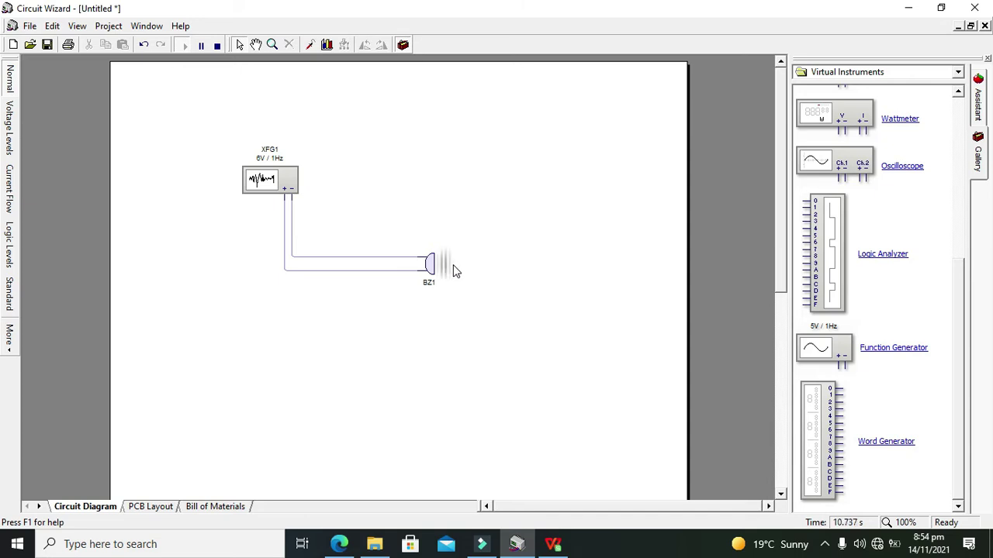
pyautogui.click(217, 45)
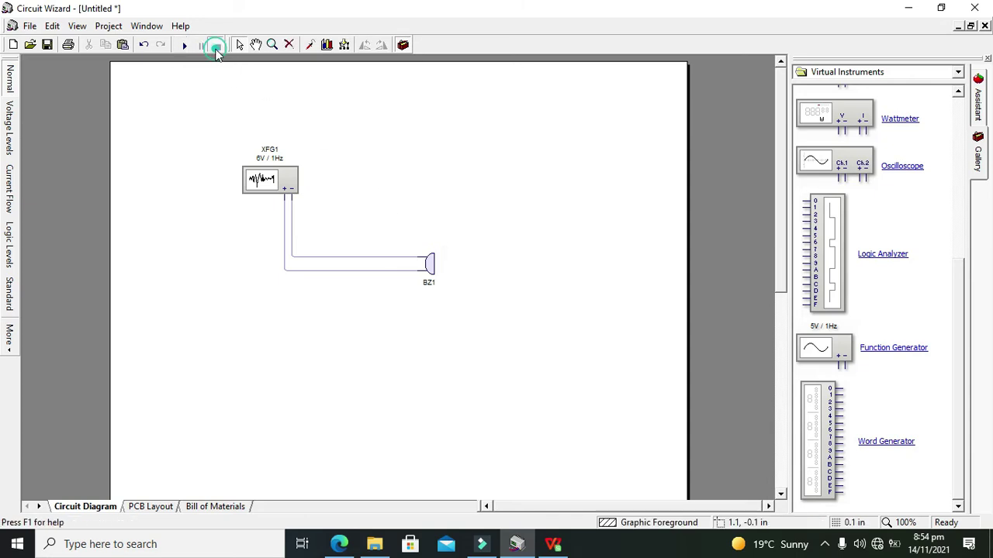
# Switch XFG1 to a 6 V, 5 Hz triangle wave and start the simulation
pyautogui.doubleClick(287, 188)
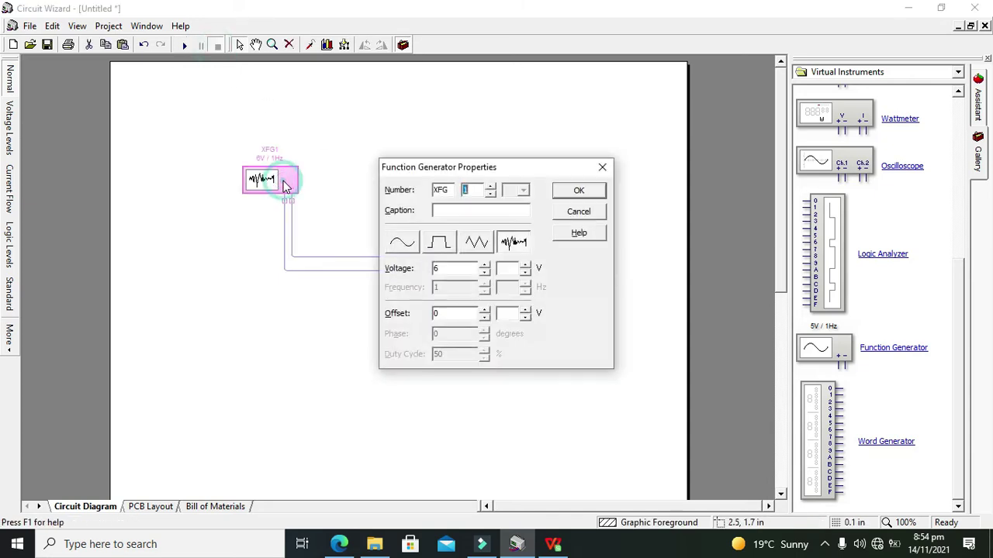
pyautogui.click(475, 243)
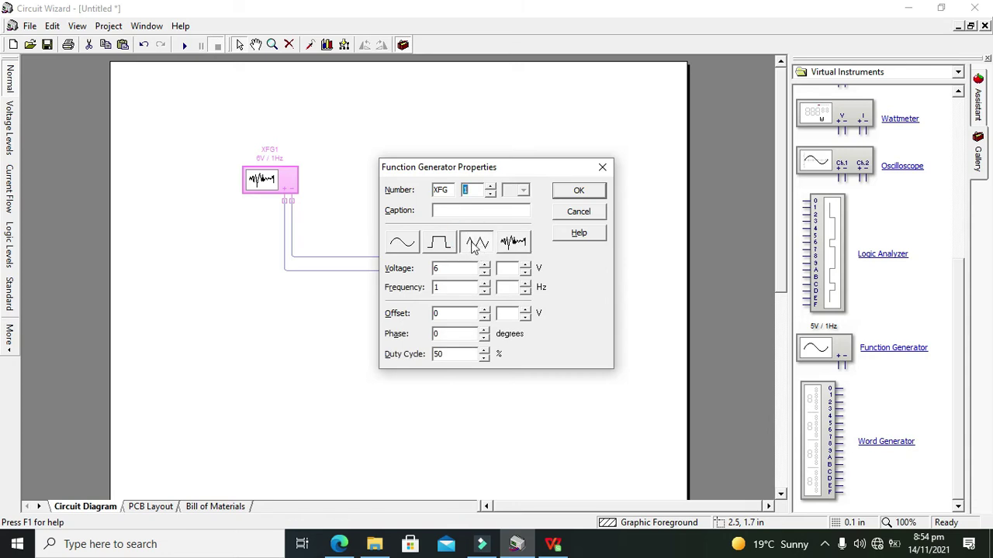
pyautogui.click(526, 287)
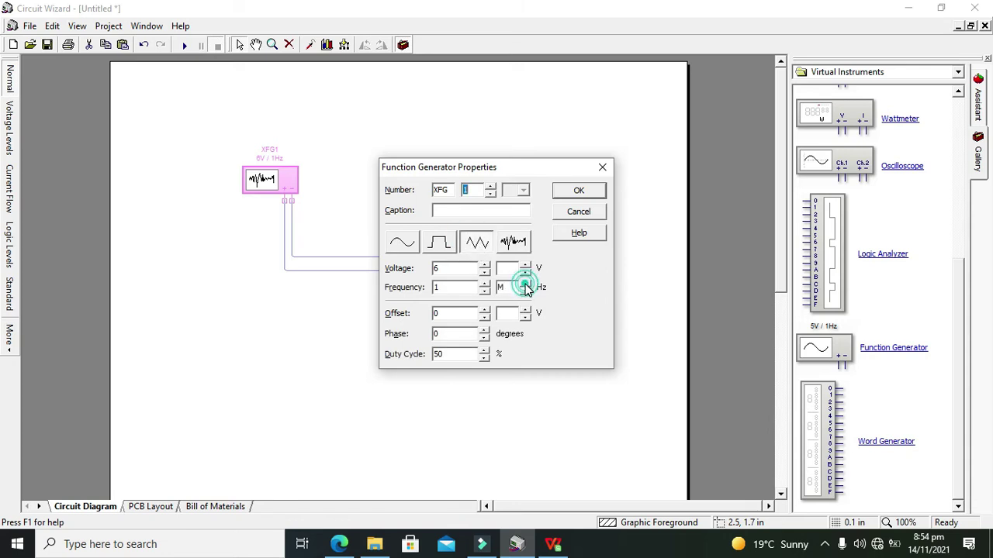
pyautogui.click(525, 294)
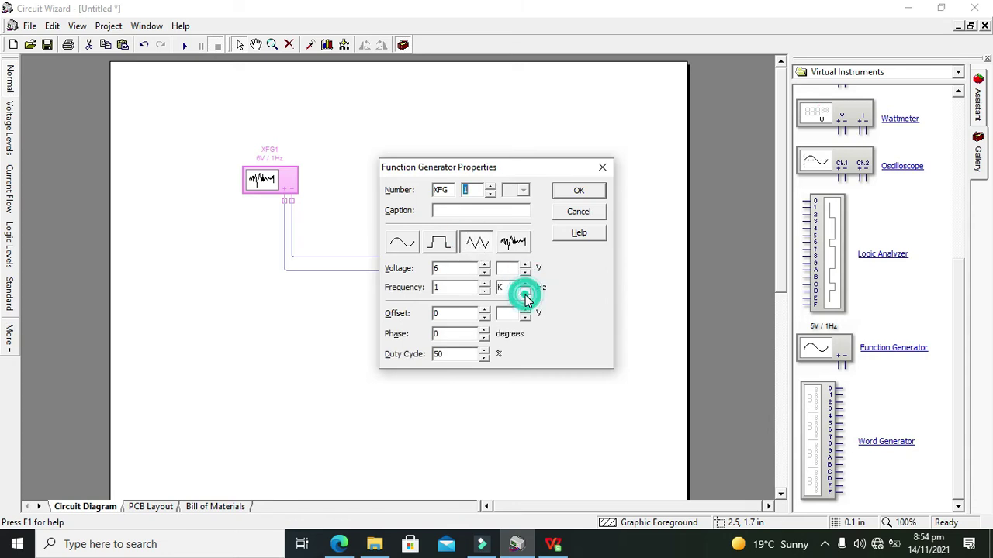
pyautogui.click(484, 284)
pyautogui.click(484, 284)
pyautogui.click(484, 284)
pyautogui.click(484, 284)
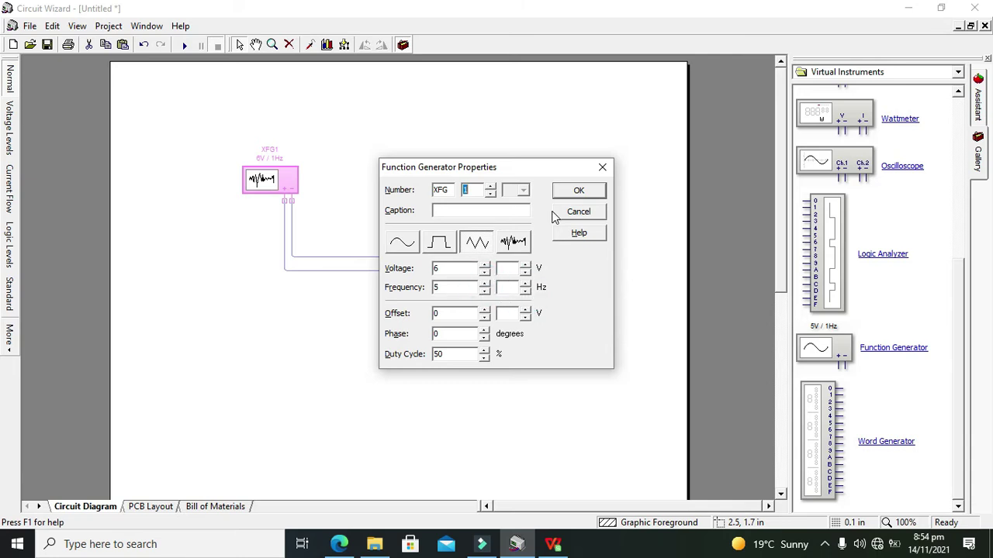
pyautogui.click(572, 191)
pyautogui.click(184, 45)
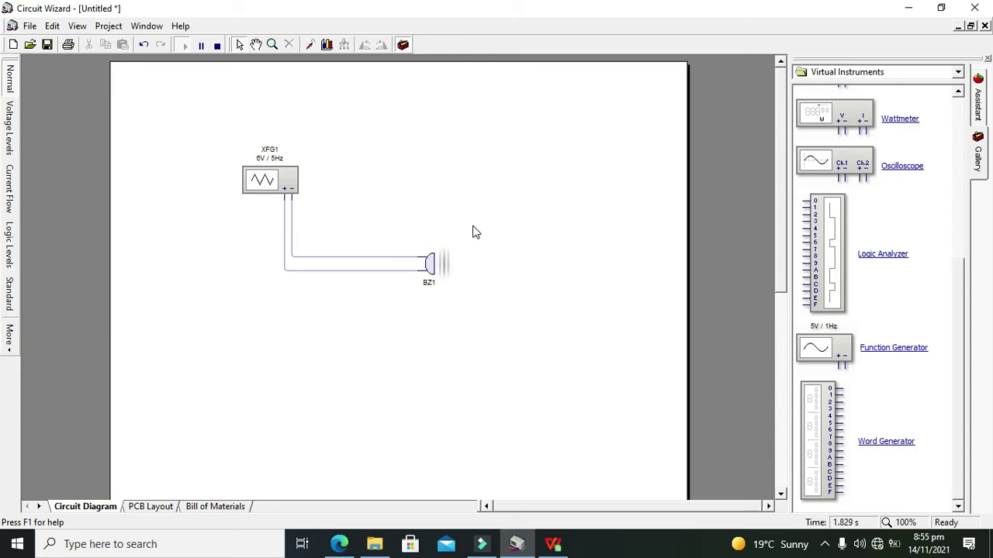
# Raise the triangle wave to 26 Hz, simulate briefly, then change the frequency to 26 kHz
pyautogui.click(217, 45)
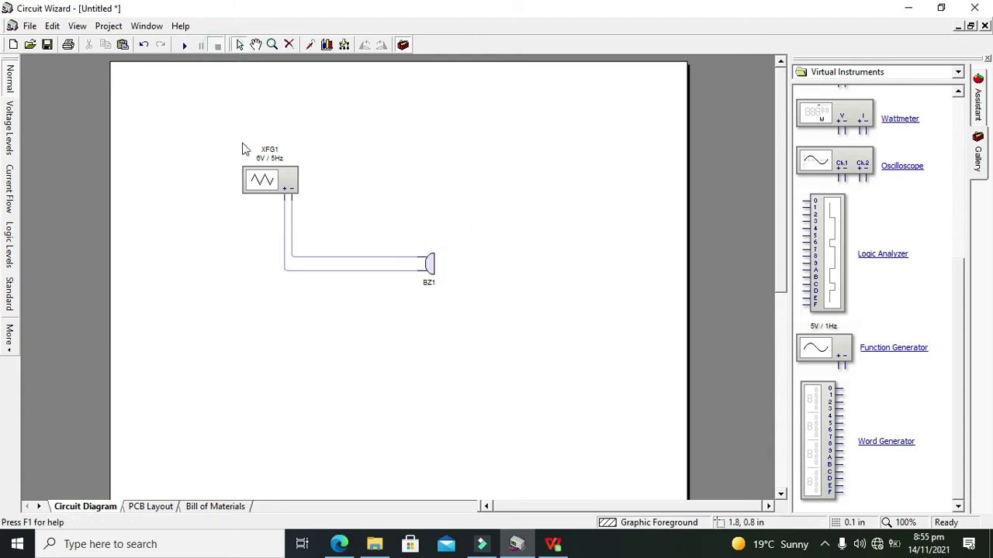
pyautogui.doubleClick(273, 184)
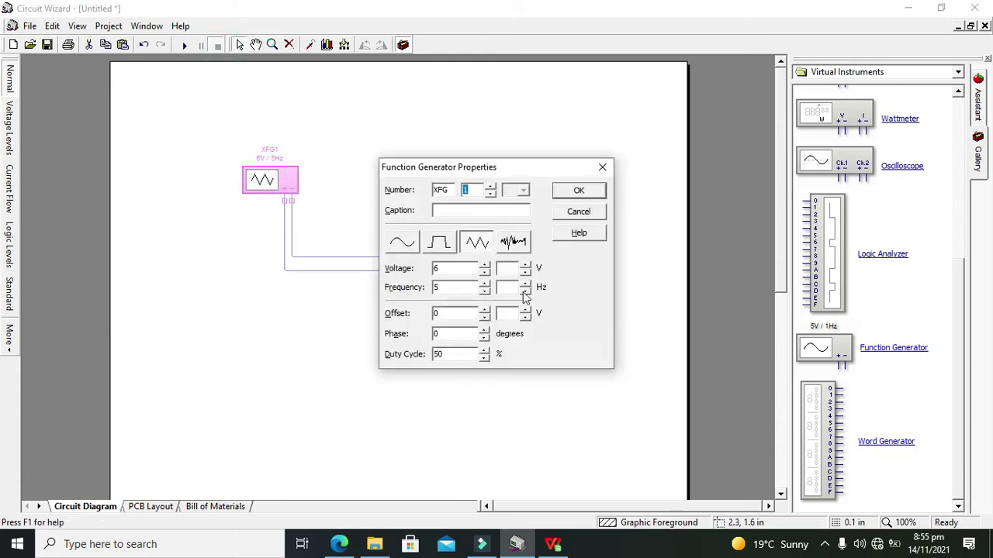
pyautogui.click(487, 284)
pyautogui.click(486, 284)
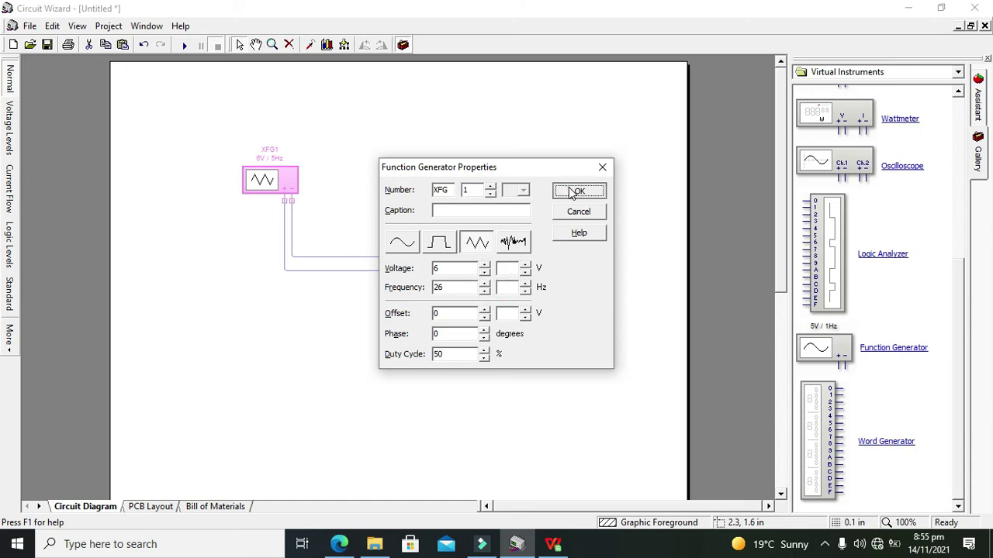
pyautogui.click(577, 191)
pyautogui.click(183, 46)
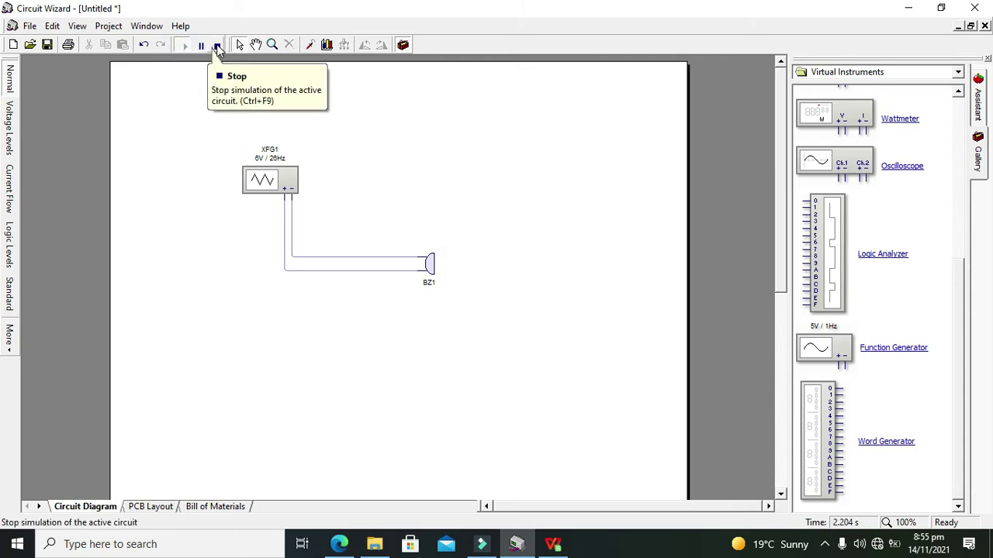
pyautogui.click(217, 45)
pyautogui.doubleClick(267, 180)
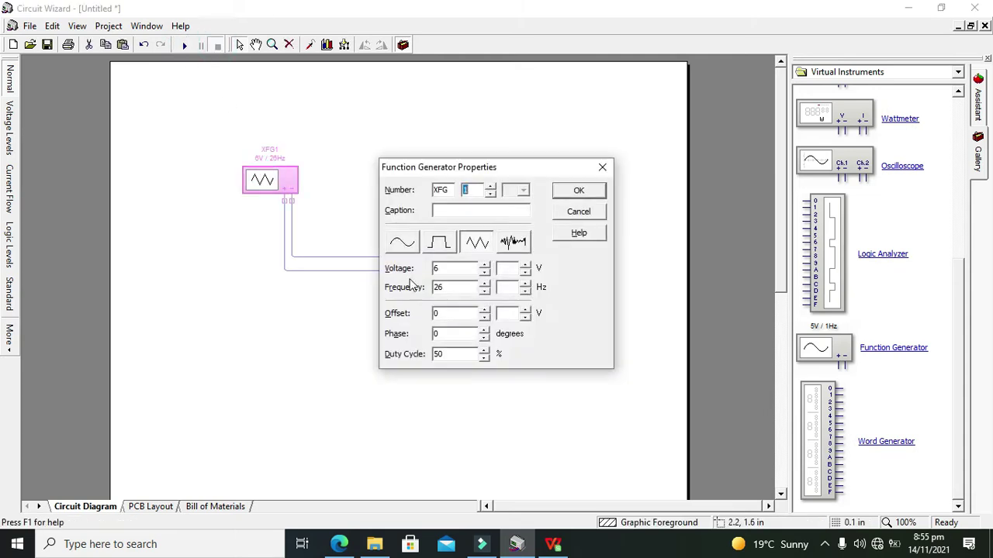
pyautogui.click(582, 194)
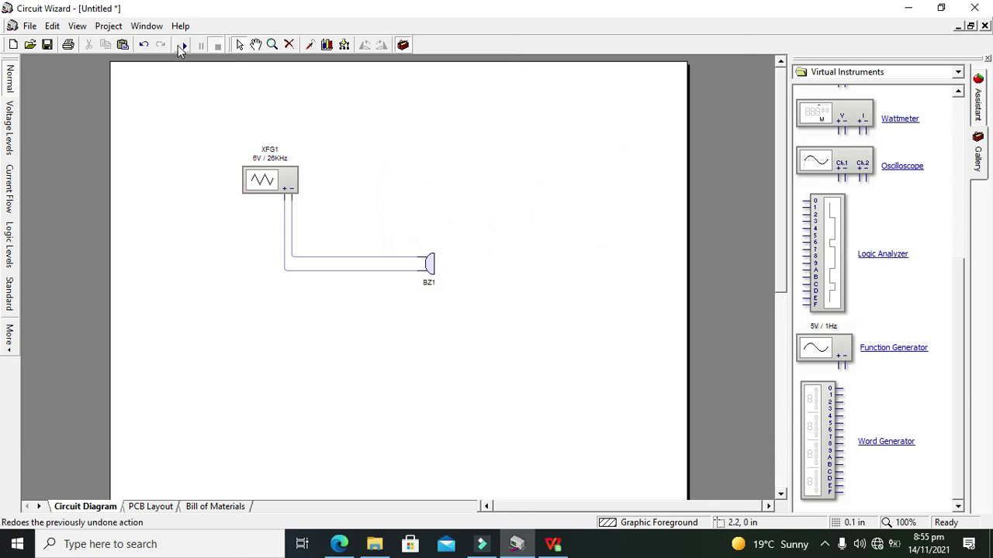
# Run the 26 kHz simulation and dismiss the time-base warning so it continues
pyautogui.click(181, 46)
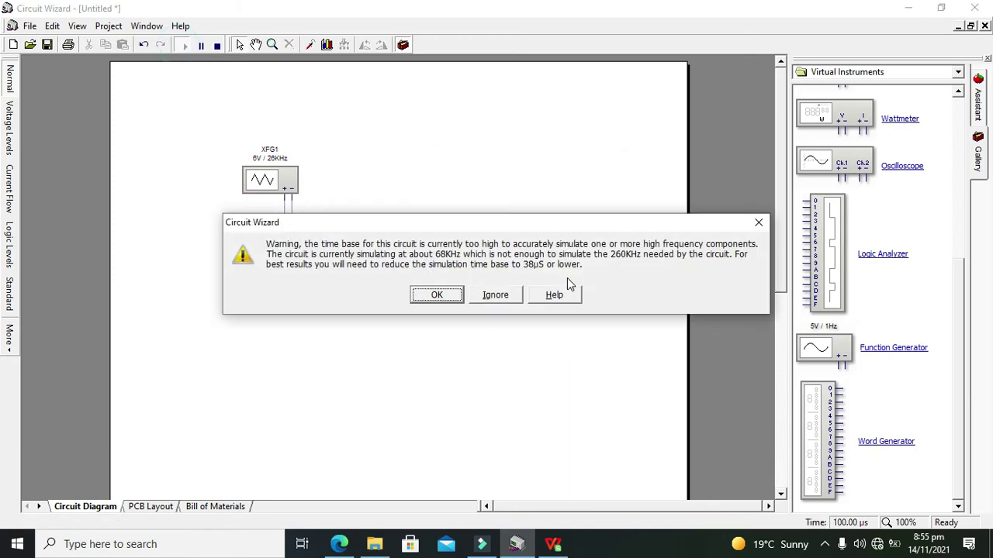
pyautogui.click(761, 225)
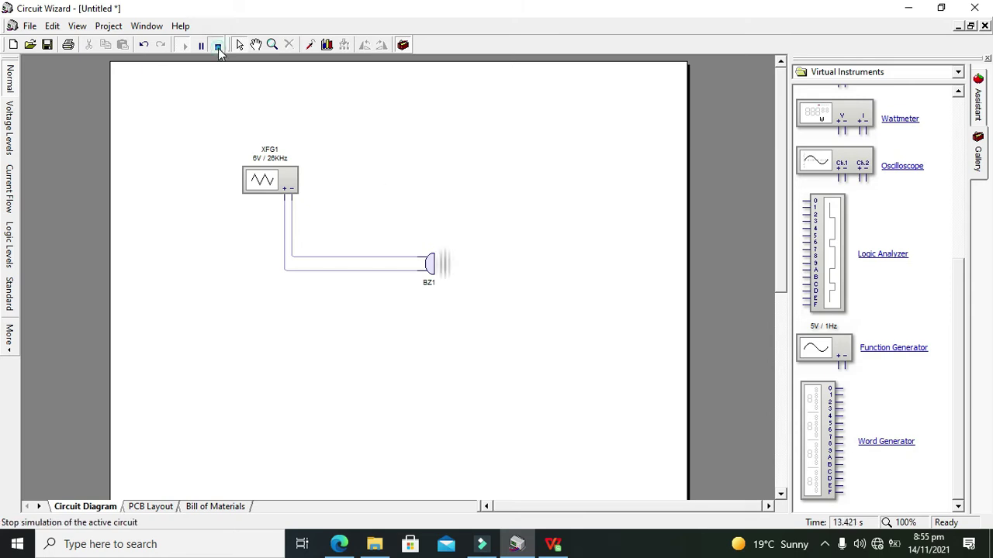
# Stop the simulation and set XFG1 to a square wave with 80% duty cycle
pyautogui.click(220, 49)
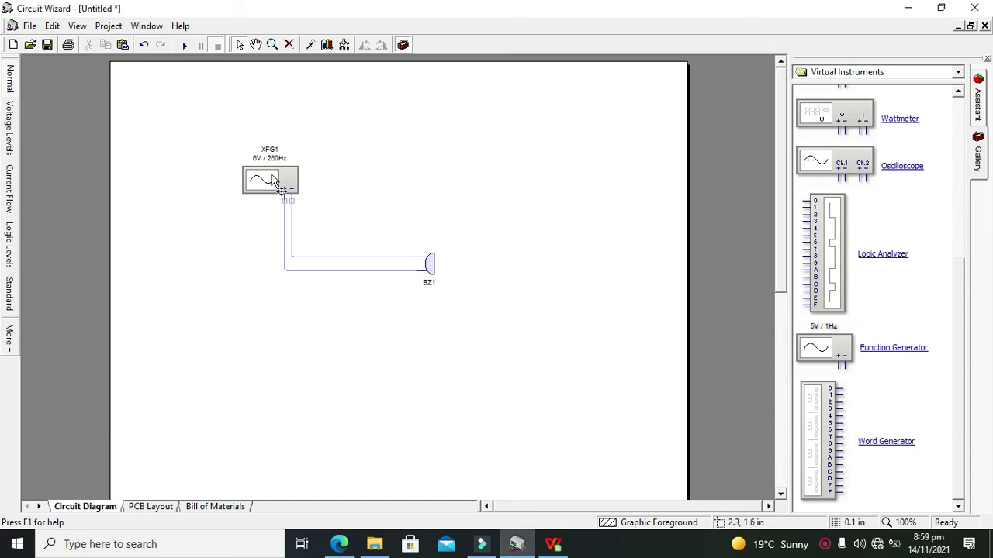
pyautogui.doubleClick(275, 183)
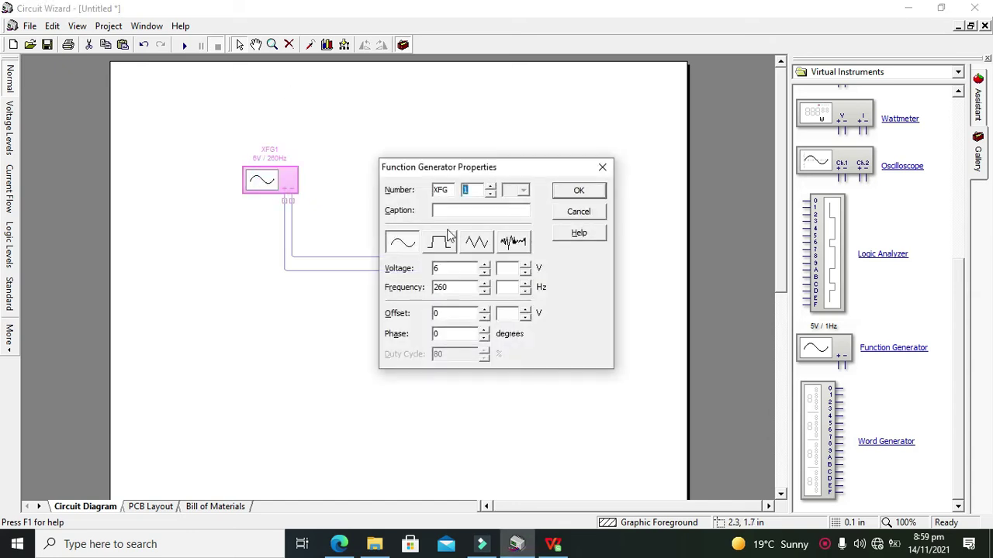
pyautogui.click(440, 244)
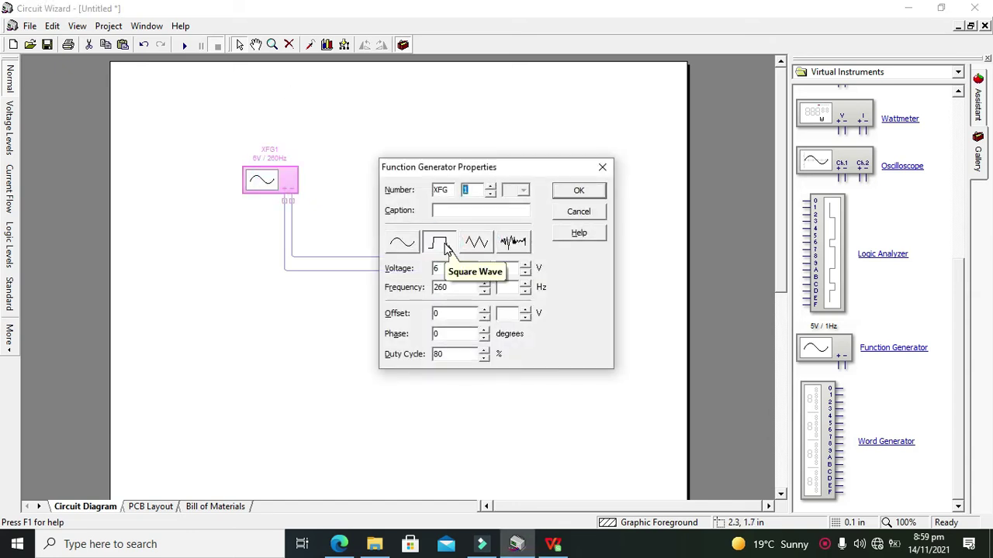
pyautogui.click(441, 355)
pyautogui.click(454, 354)
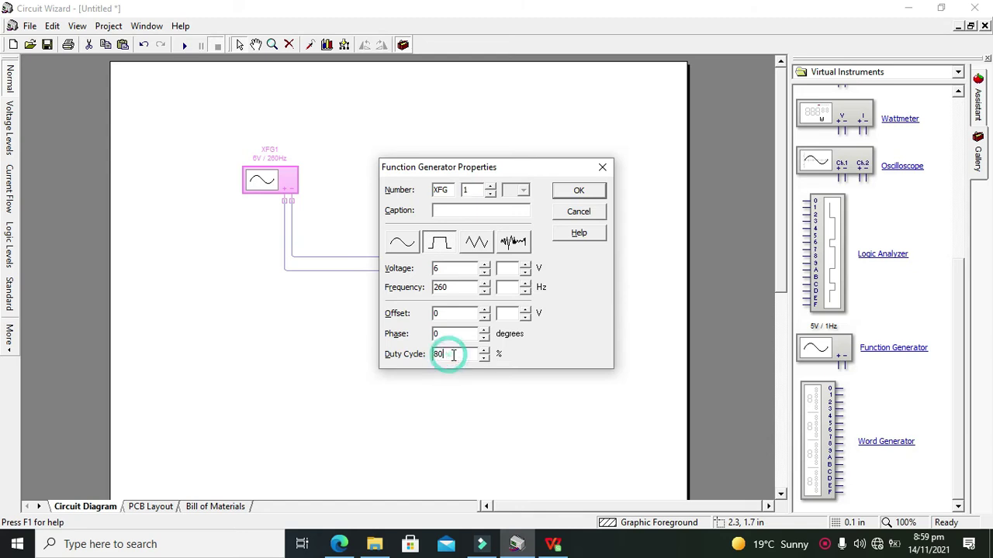
pyautogui.moveTo(453, 355); pyautogui.dragTo(437, 354)
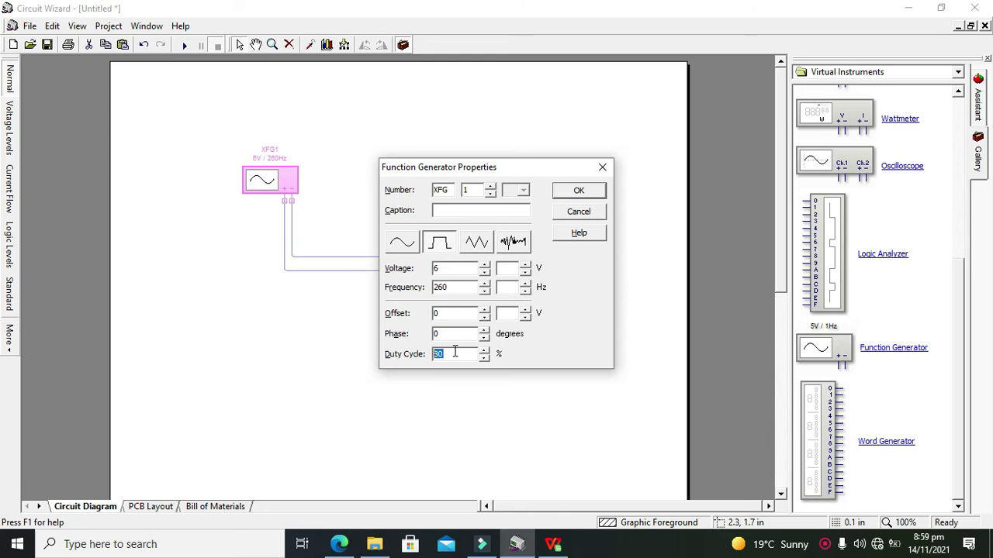
pyautogui.write('80')
# Set the square wave frequency to 260 Hz, apply it, and run the simulation
pyautogui.moveTo(460, 287); pyautogui.dragTo(432, 287)
pyautogui.click(454, 287)
pyautogui.click(580, 190)
pyautogui.click(439, 169)
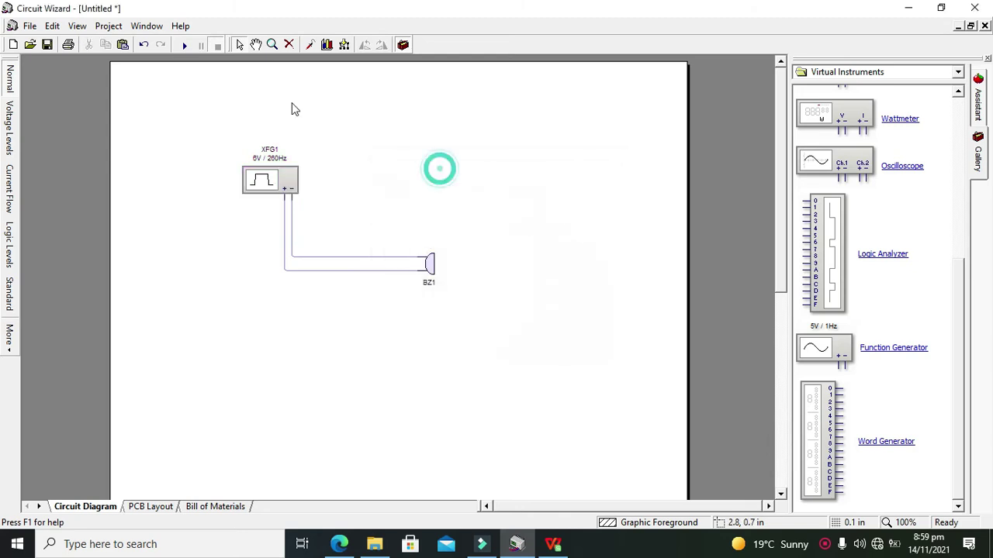
pyautogui.click(184, 46)
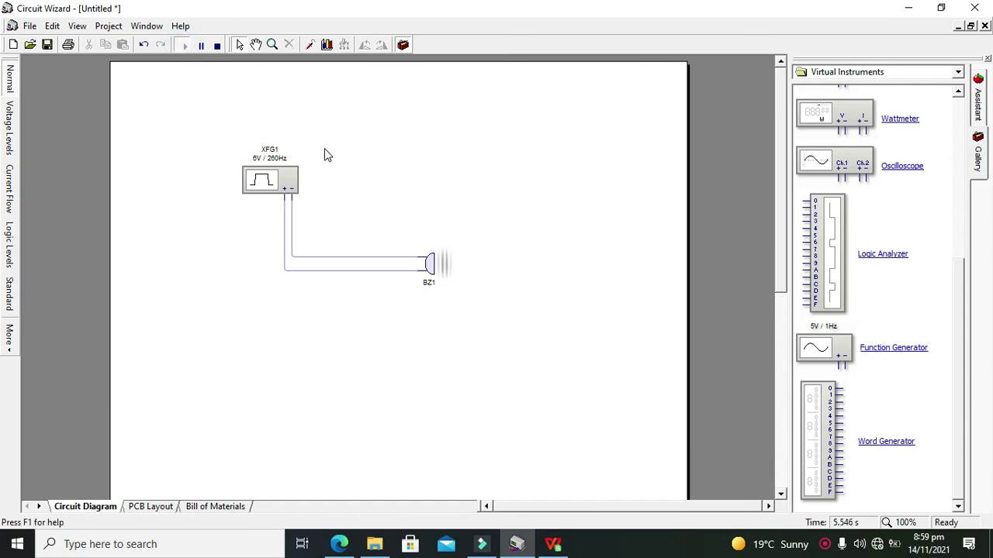
# Lower XFG1's square-wave frequency to 0.5 Hz and run a fresh simulation
pyautogui.click(217, 48)
pyautogui.doubleClick(269, 180)
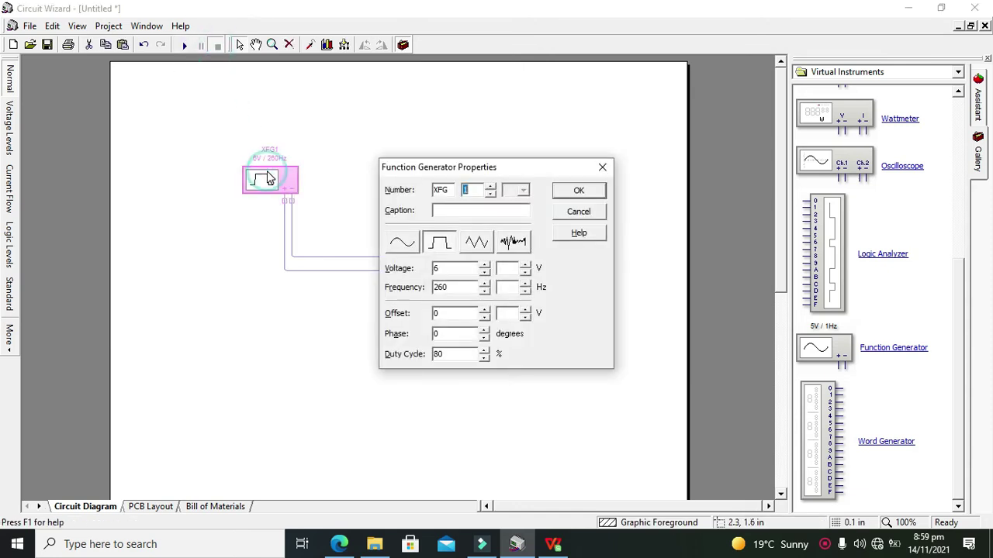
pyautogui.moveTo(454, 290); pyautogui.dragTo(429, 289)
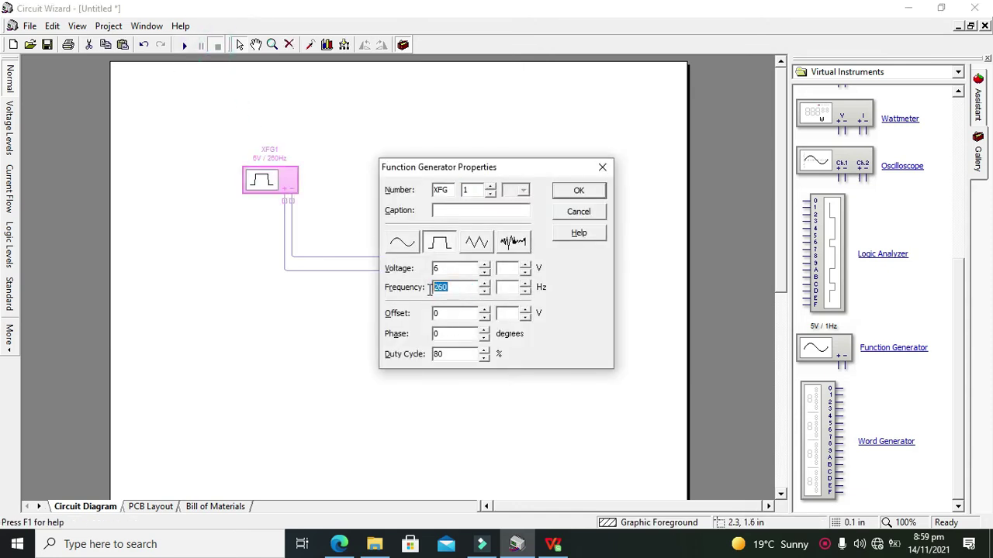
pyautogui.click(483, 295)
pyautogui.click(482, 295)
pyautogui.click(482, 294)
pyautogui.click(483, 295)
pyautogui.moveTo(470, 289); pyautogui.dragTo(391, 302)
pyautogui.click(565, 196)
pyautogui.click(477, 170)
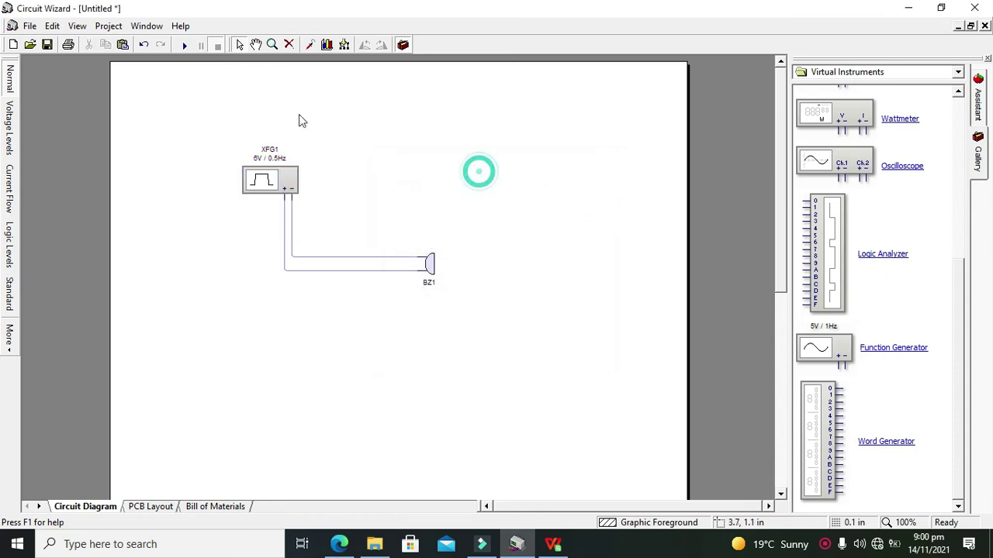
pyautogui.click(186, 47)
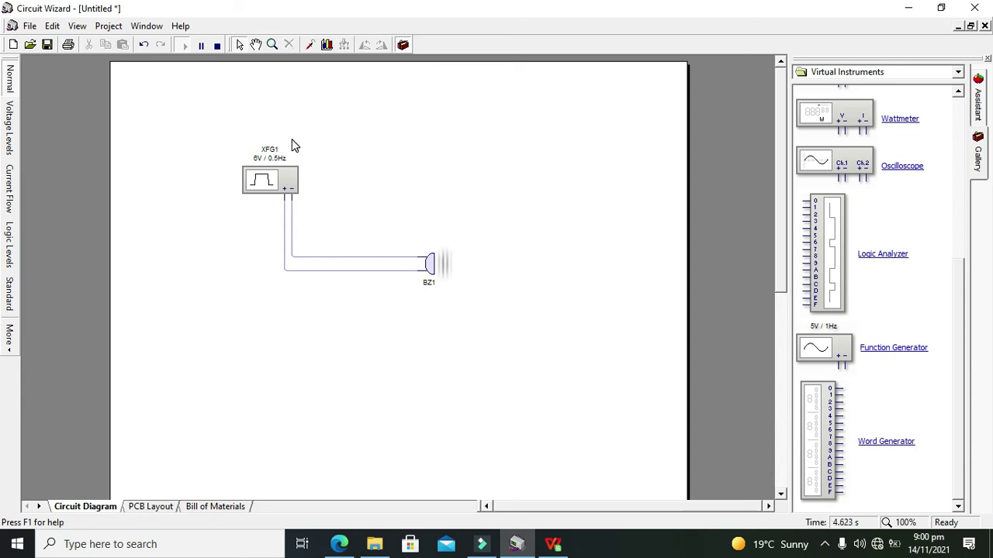
# Set XFG1 to 0.2 Hz and run a 20-second simulation with BZ1 pulsing on and off
pyautogui.click(217, 45)
pyautogui.doubleClick(274, 180)
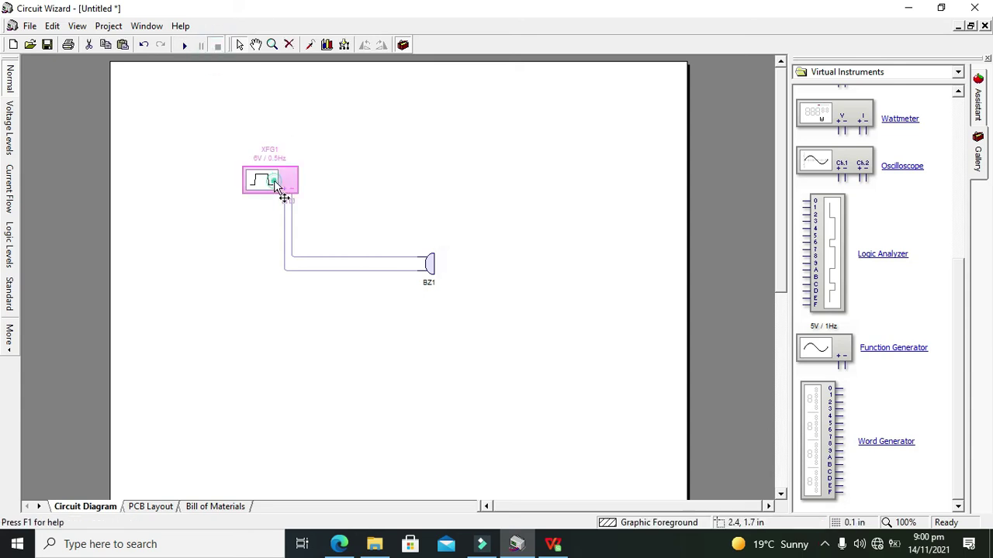
pyautogui.click(454, 287)
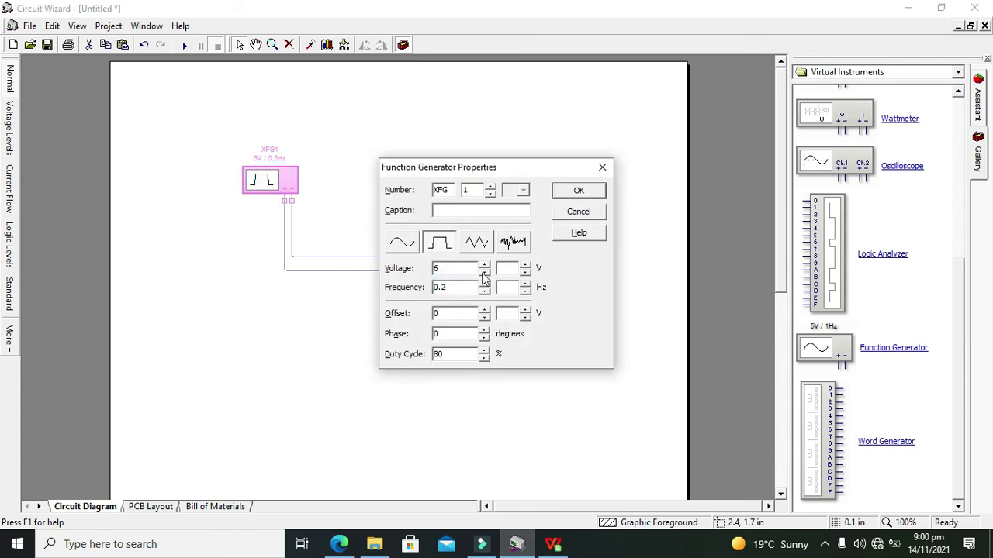
pyautogui.click(578, 191)
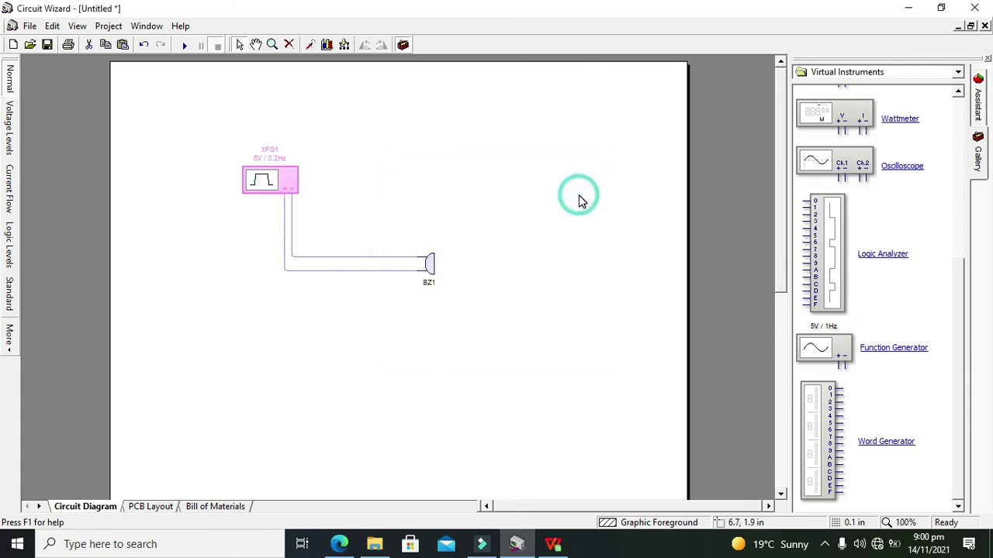
pyautogui.click(303, 145)
pyautogui.click(184, 45)
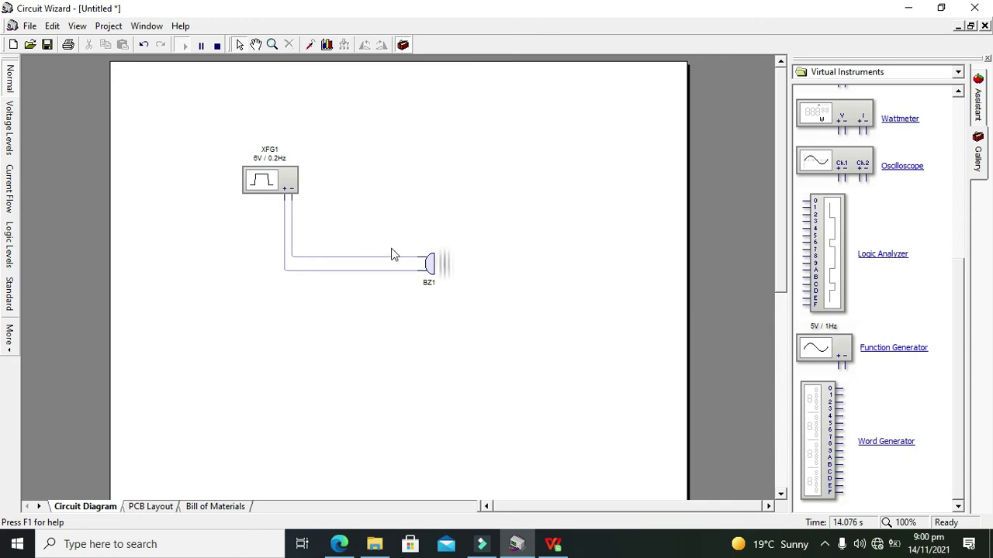
pyautogui.moveTo(429, 267)
# Stop the simulation, switch XFG1 to a sine wave, and box-select BZ1 with both wires
pyautogui.click(221, 45)
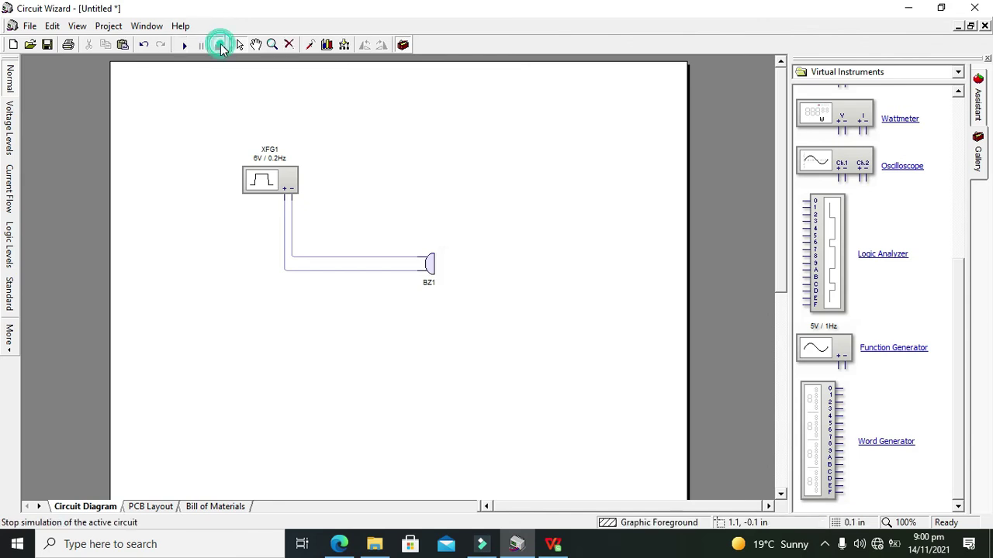
pyautogui.doubleClick(278, 184)
pyautogui.click(401, 243)
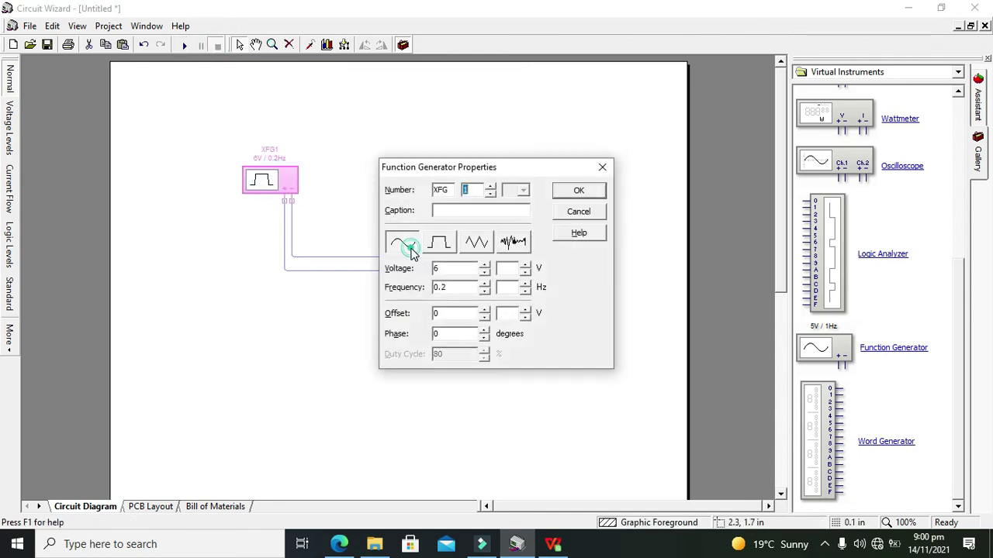
pyautogui.click(574, 192)
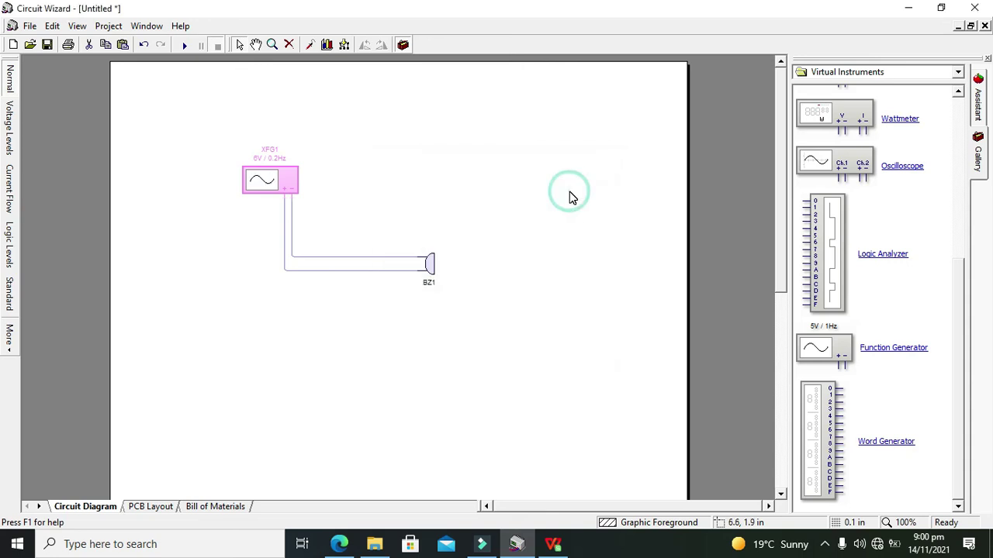
pyautogui.click(569, 194)
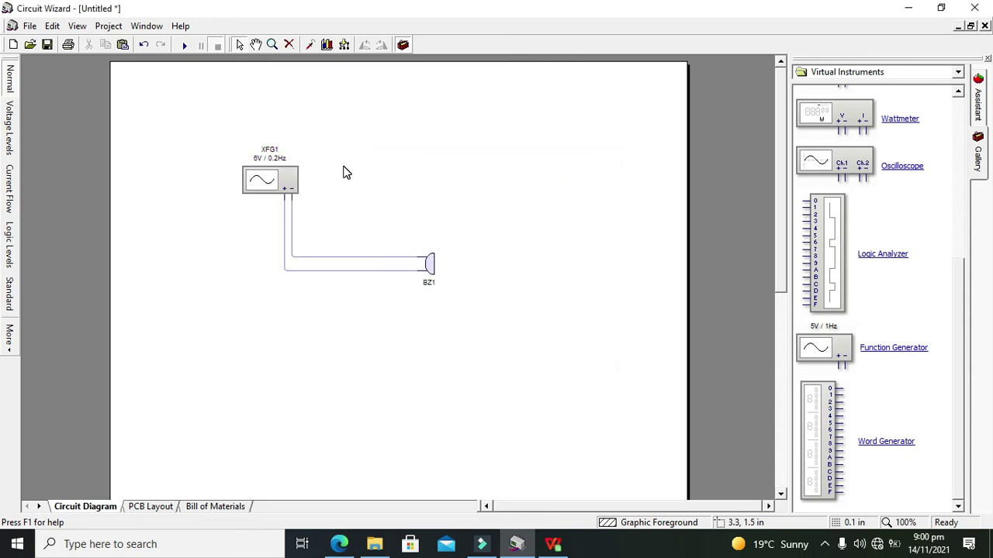
pyautogui.moveTo(408, 231); pyautogui.dragTo(456, 301)
pyautogui.click(455, 297)
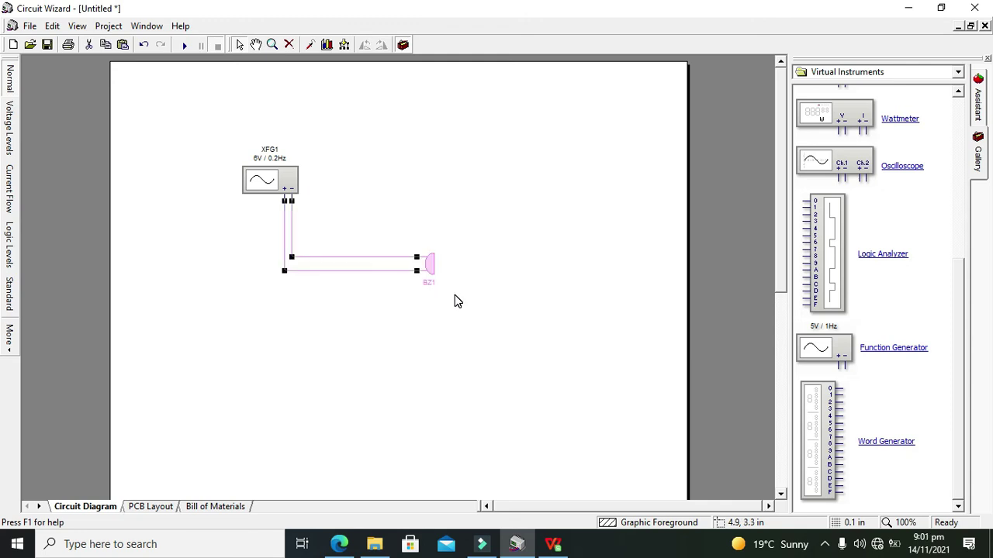